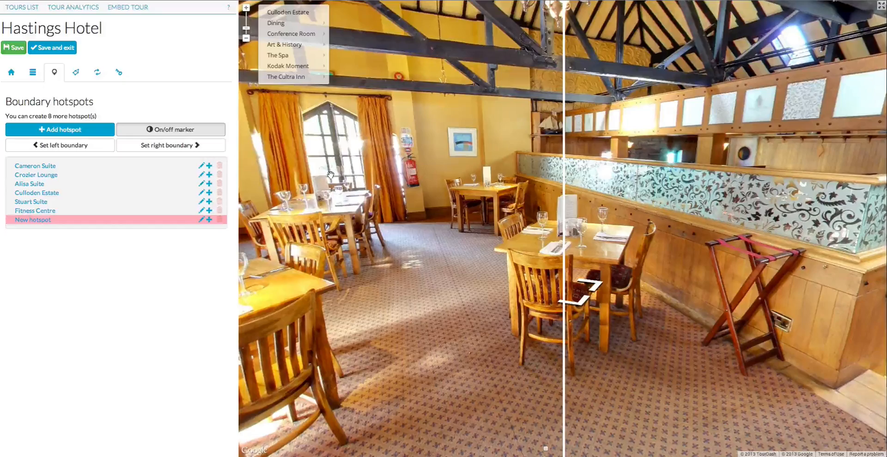
Set the new hotspot's right boundary at the table beside the glass partition and its left boundary just left of the arched window's curtain
drag(331, 174, 626, 186)
click(187, 148)
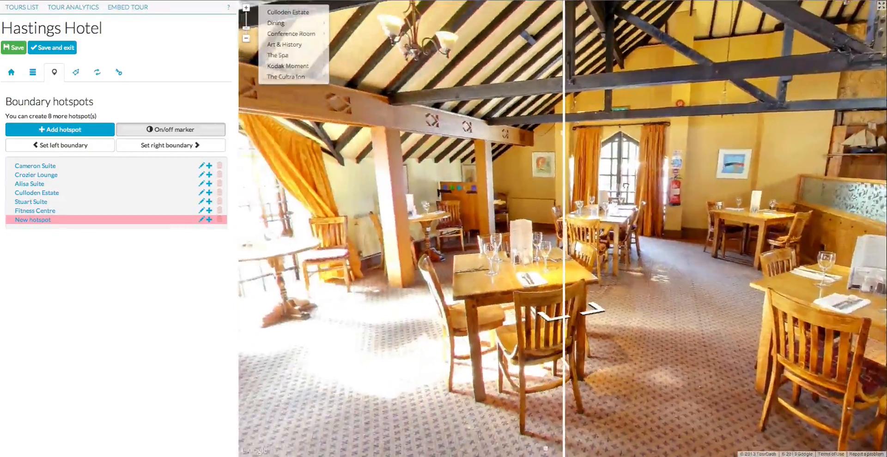
click(74, 146)
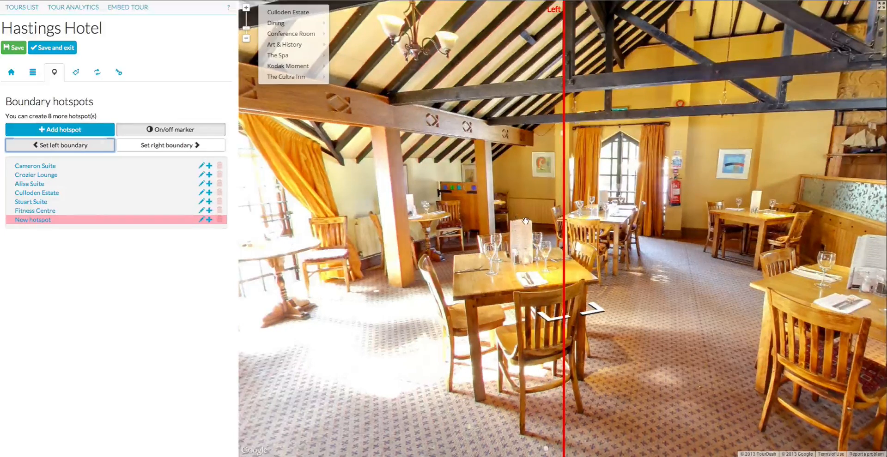
drag(529, 221, 342, 176)
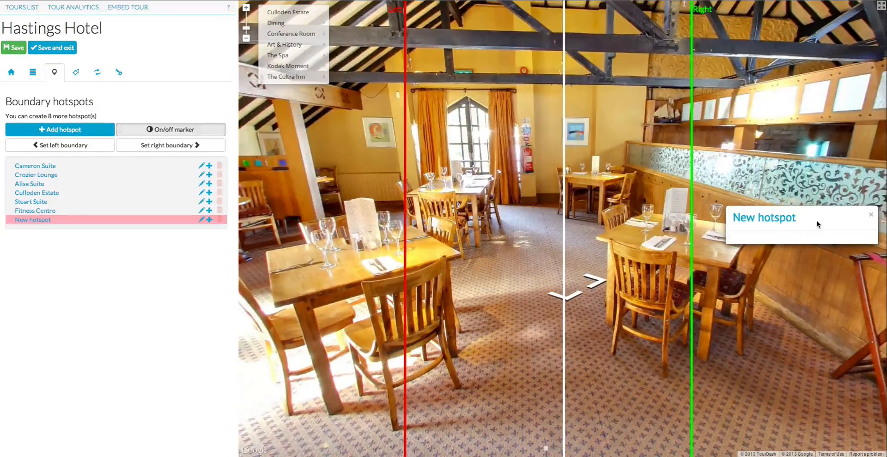
Title the new hotspot "Something Something", enter the content "These are the contents of the hotspots!" and save it
click(201, 220)
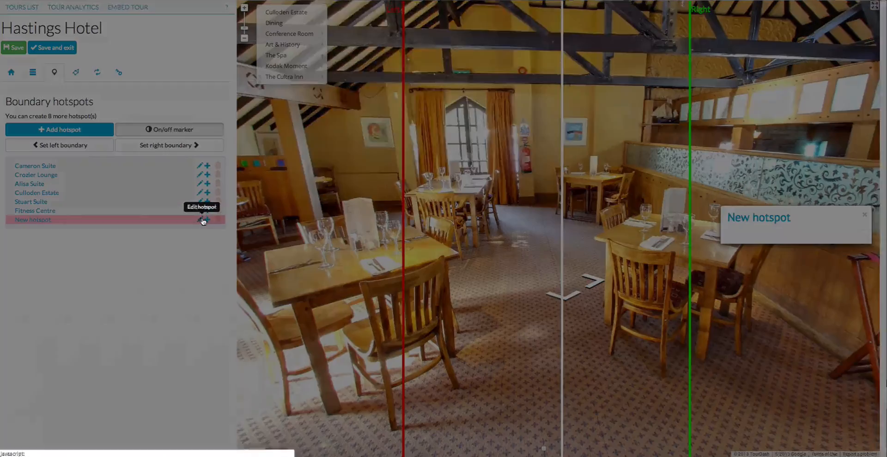
drag(370, 31, 253, 22)
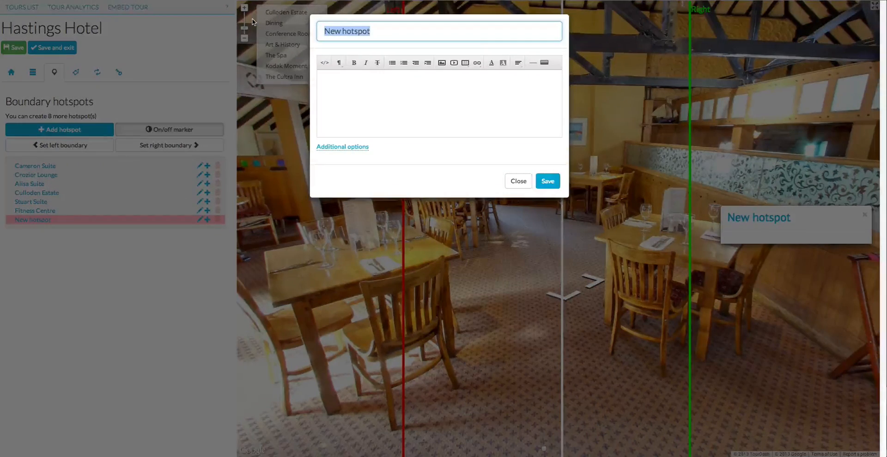
text(Something Som)
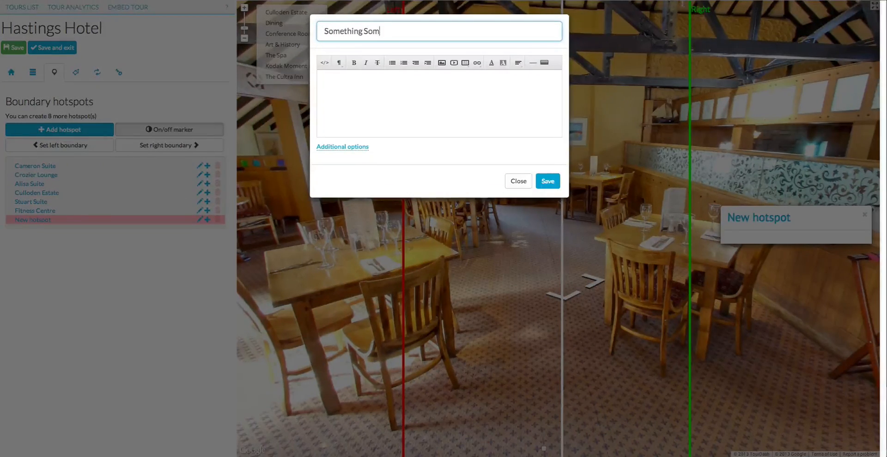
text(ething)
key(Tab)
text(The)
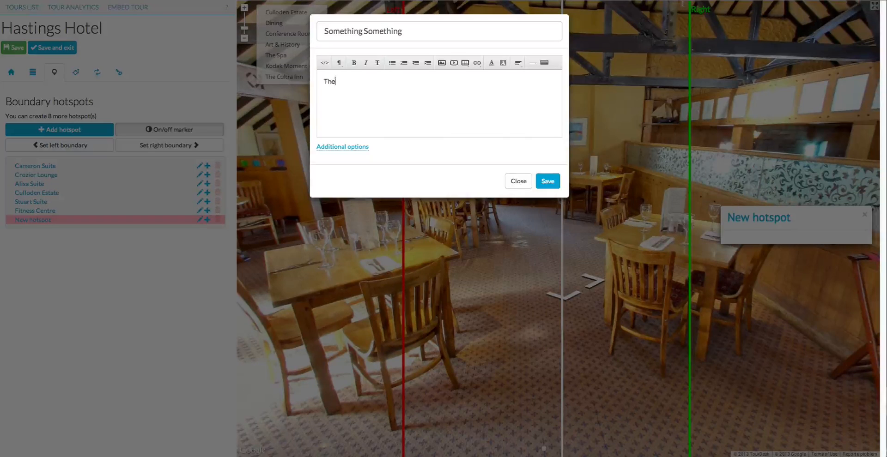
text(se are the contents of the hotspots!)
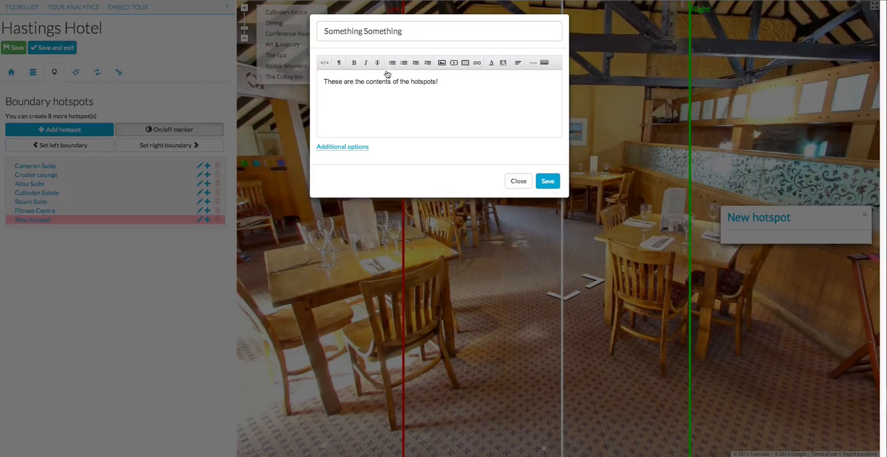
click(541, 184)
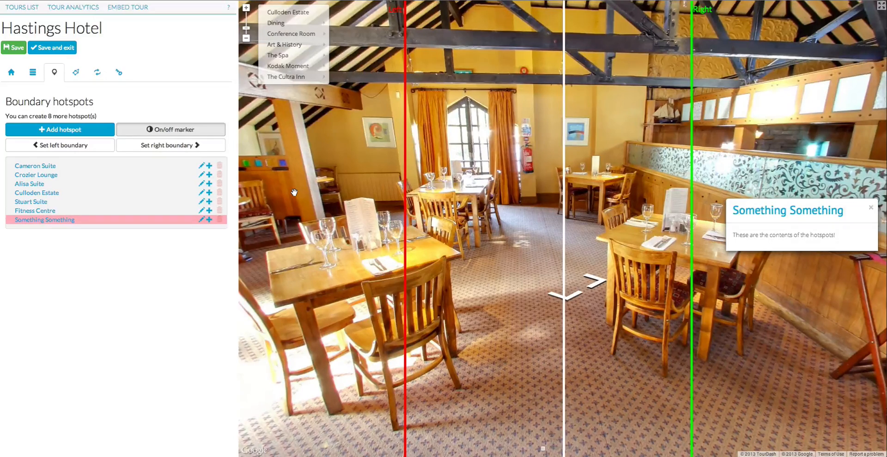
Go to The Cultra Inn's Reception and walk back up into the dining room to check when the hotspot popup appears
mouse_move(303, 77)
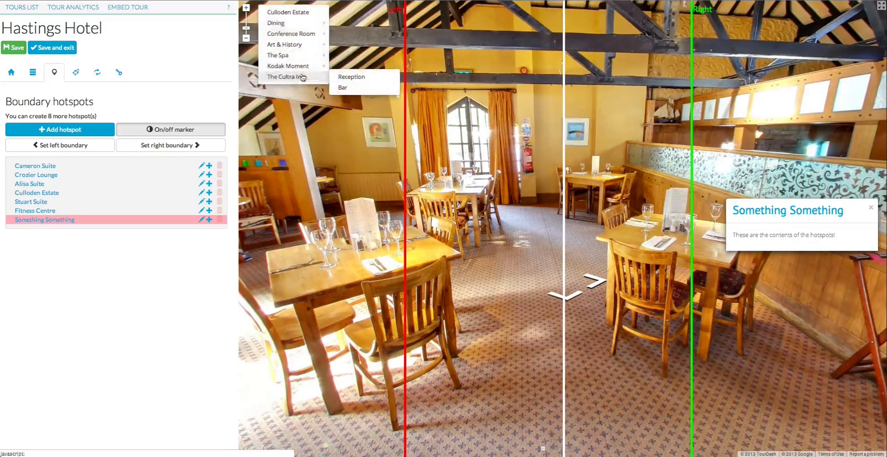
click(356, 78)
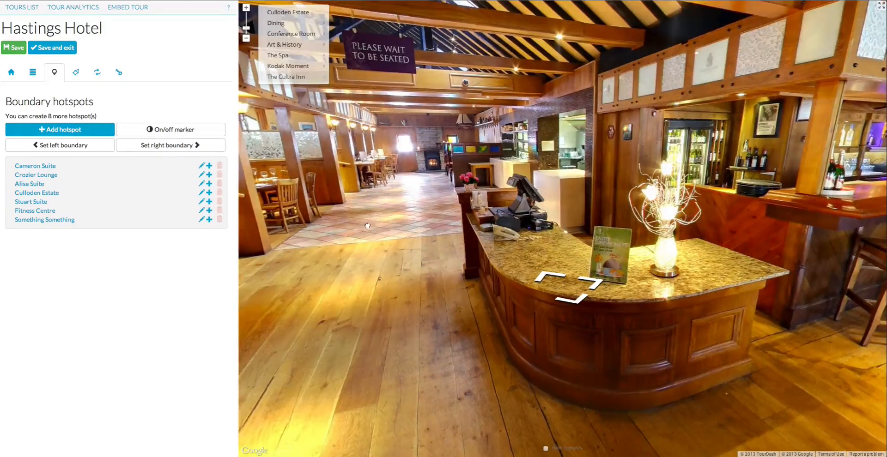
drag(367, 226, 556, 298)
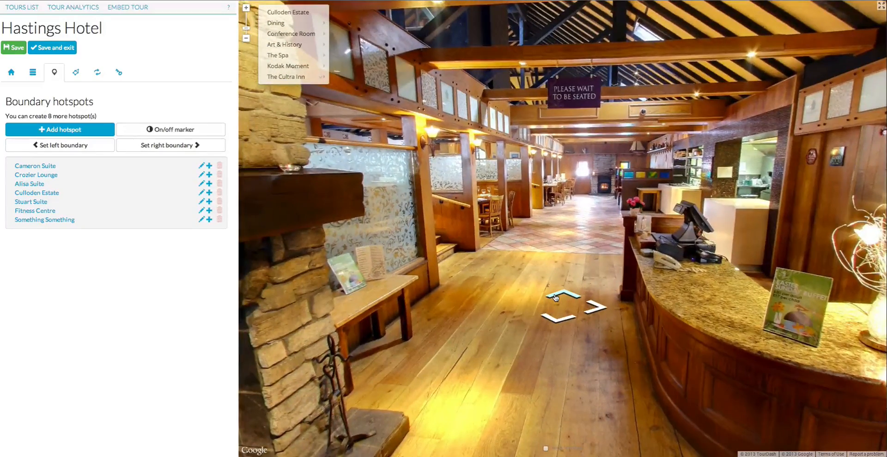
click(556, 297)
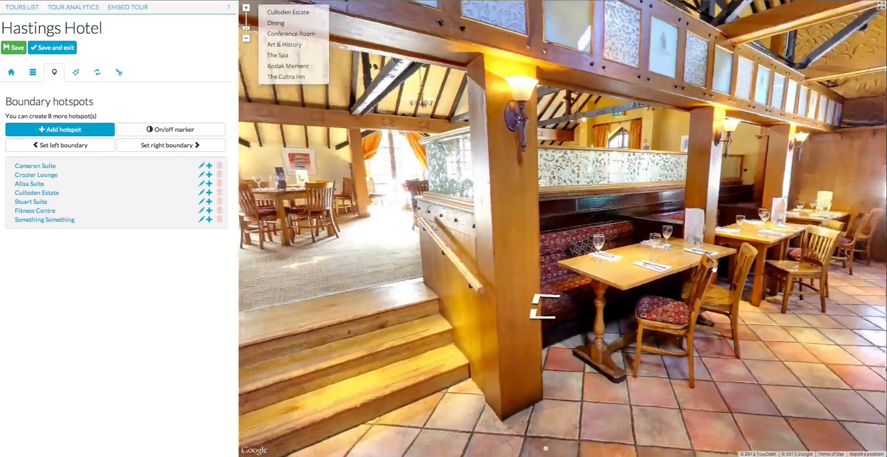
drag(714, 270, 753, 272)
click(552, 292)
drag(705, 249, 391, 225)
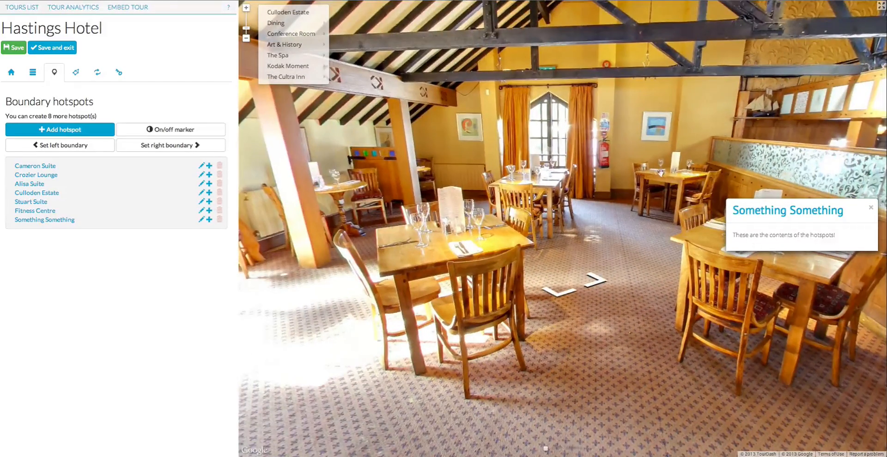
drag(661, 173, 613, 195)
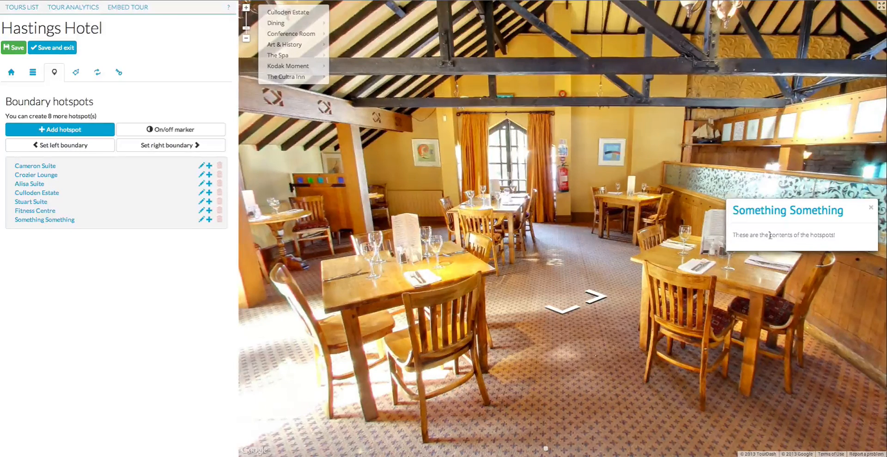
Make the Something Something hotspot a global hotspot in its additional options and save it
click(202, 219)
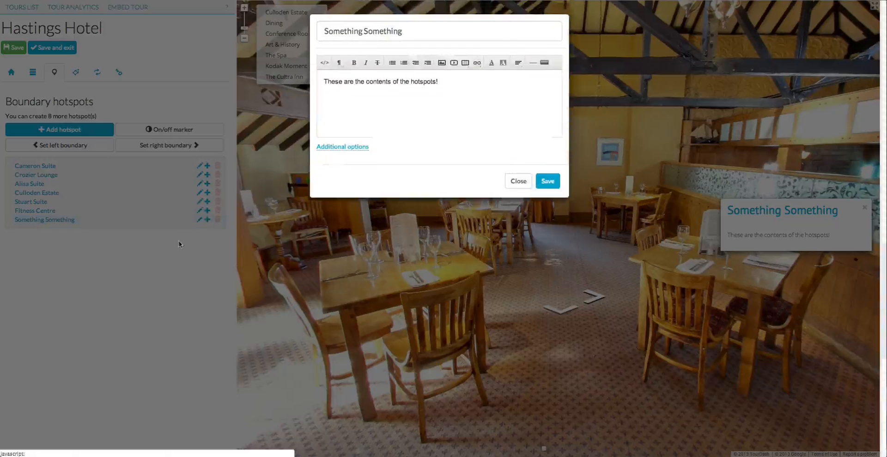
click(342, 146)
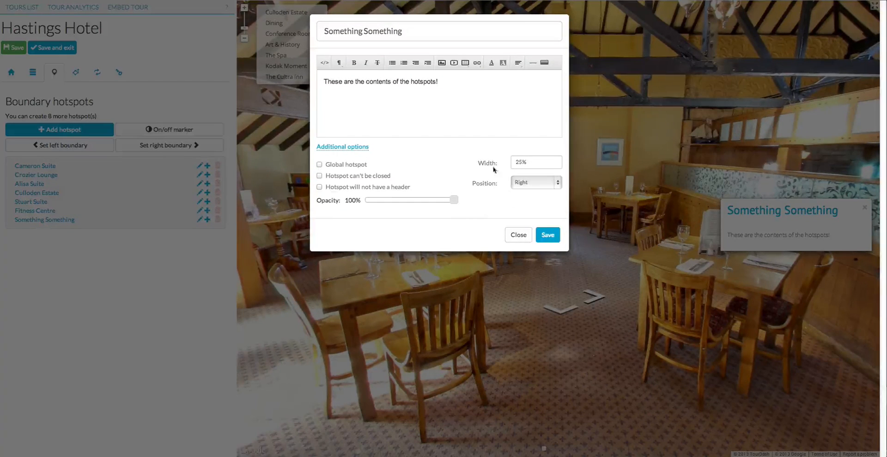
click(334, 165)
click(548, 236)
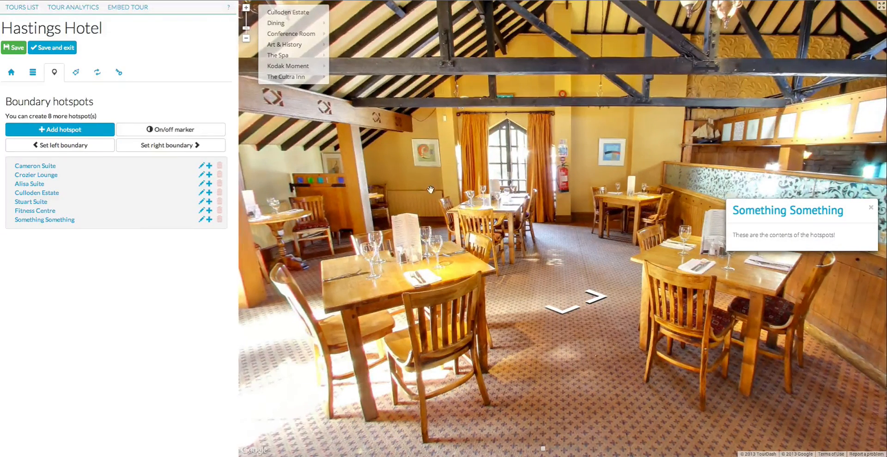
Rotate the dining room panorama all the way round to check whether the global hotspot's popup stays on screen
drag(781, 149, 448, 164)
drag(794, 166, 499, 167)
drag(758, 166, 415, 155)
drag(777, 147, 399, 136)
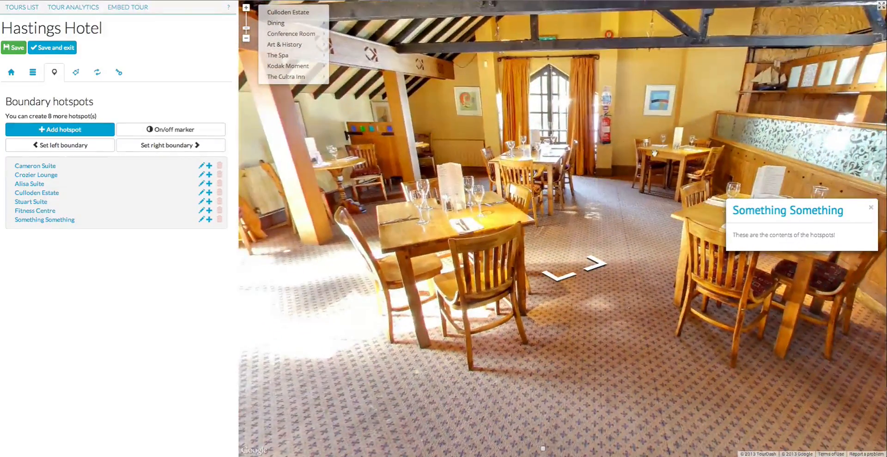
drag(689, 136, 627, 168)
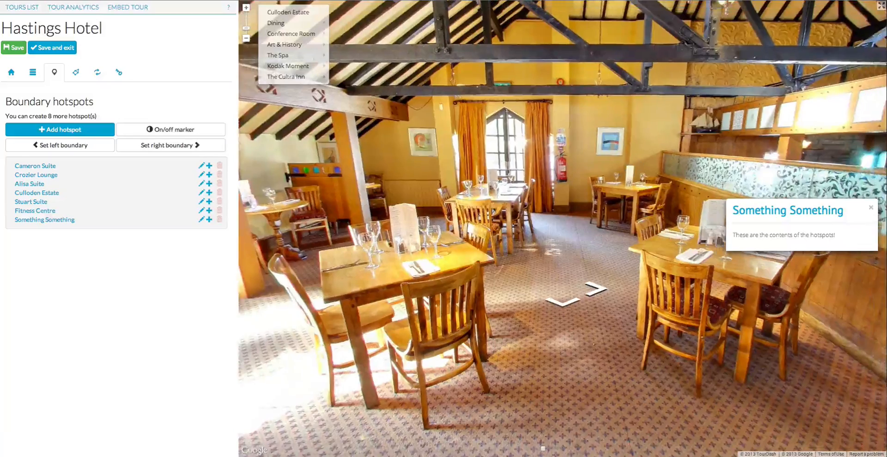
Close the hotspot popup and look all around the dining room to check whether it reappears
click(871, 210)
drag(523, 176, 814, 192)
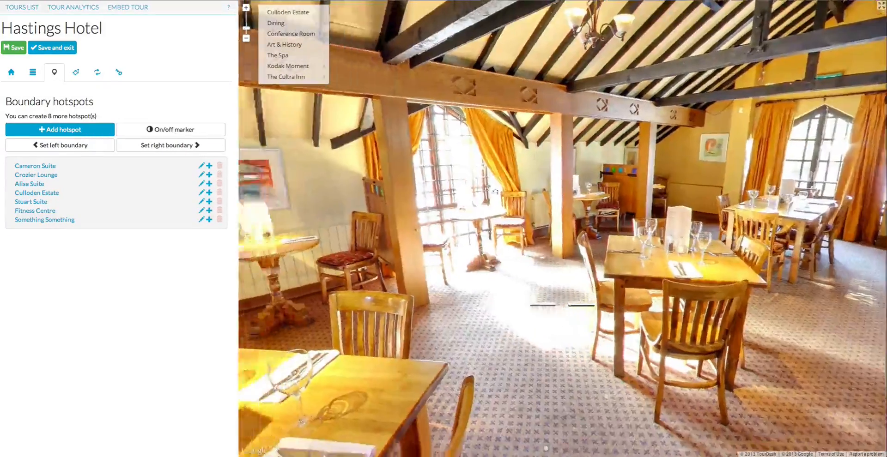
drag(416, 185, 763, 199)
drag(439, 191, 804, 245)
drag(393, 184, 486, 177)
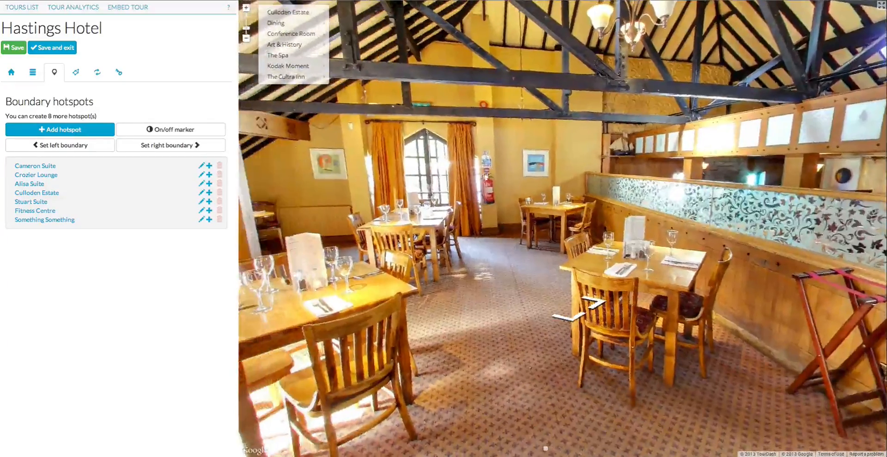
drag(436, 223, 471, 228)
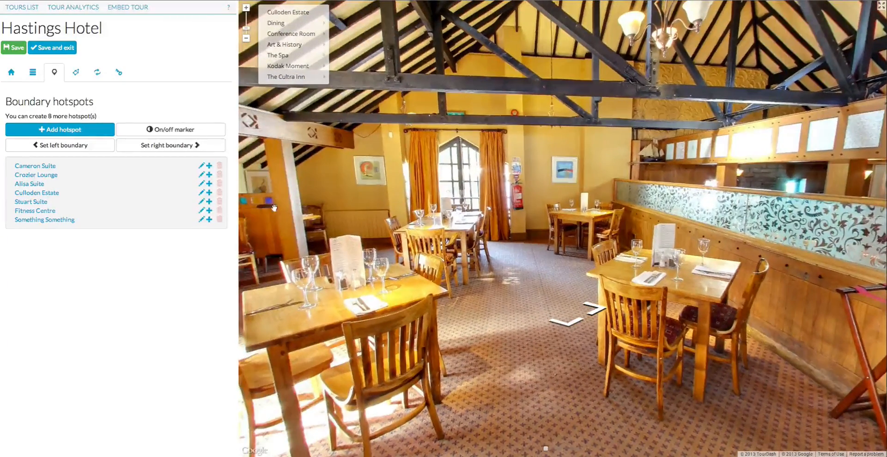
Turn off the global setting of the Something Something hotspot and set it to have no header
click(200, 219)
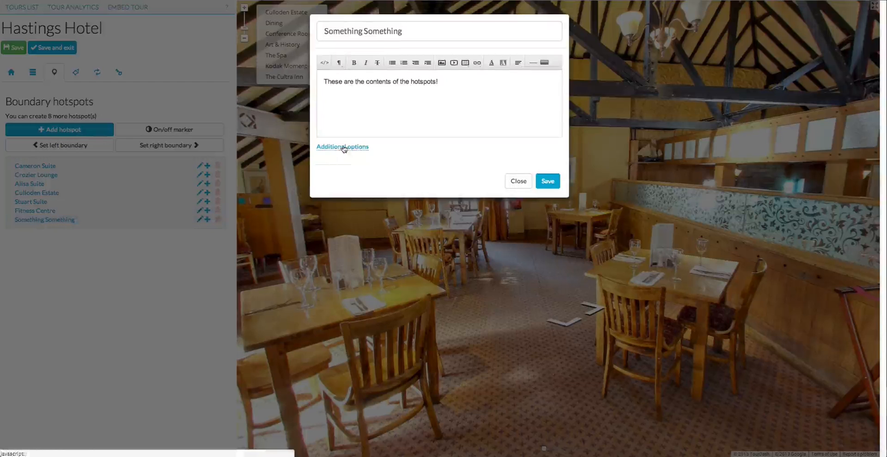
click(343, 146)
click(336, 165)
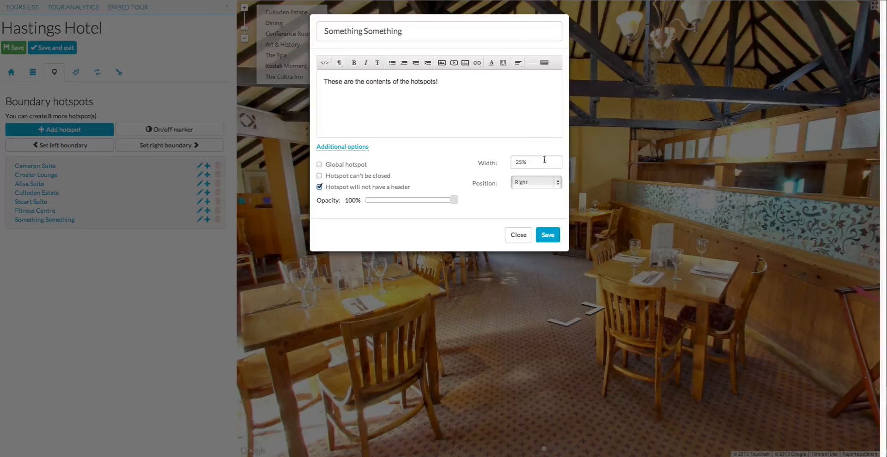
Set the hotspot's width to 300px, its opacity to 80% and its position to Left, and save the changes
click(526, 162)
text(300)
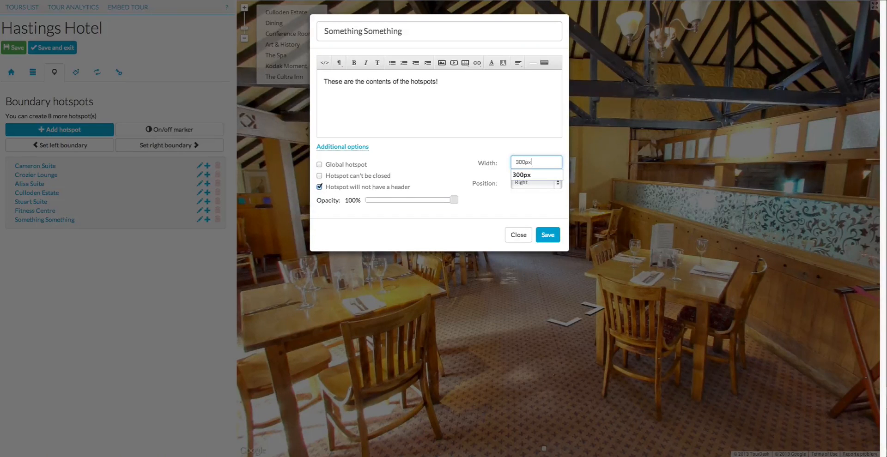
click(445, 161)
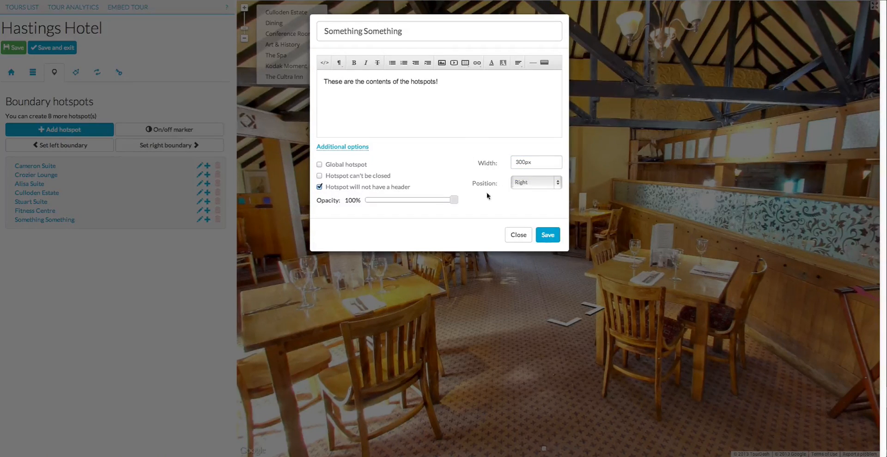
mouse_move(446, 199)
mouse_down()
mouse_move(429, 200)
mouse_move(438, 208)
mouse_up()
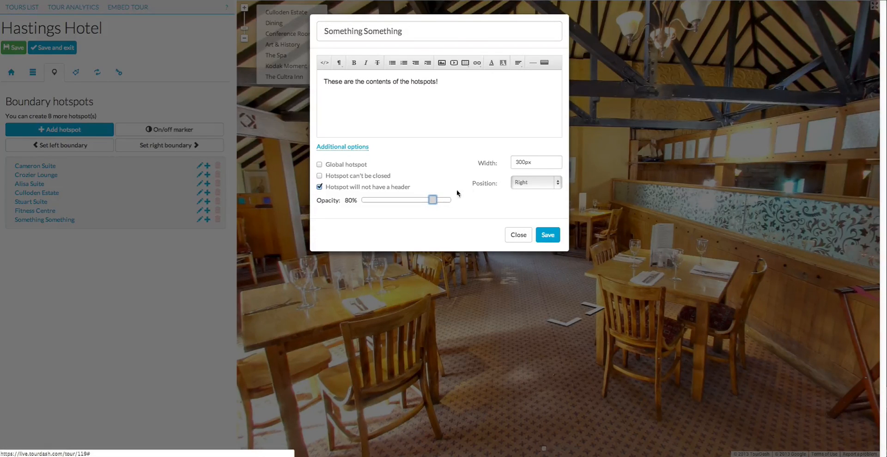
click(536, 185)
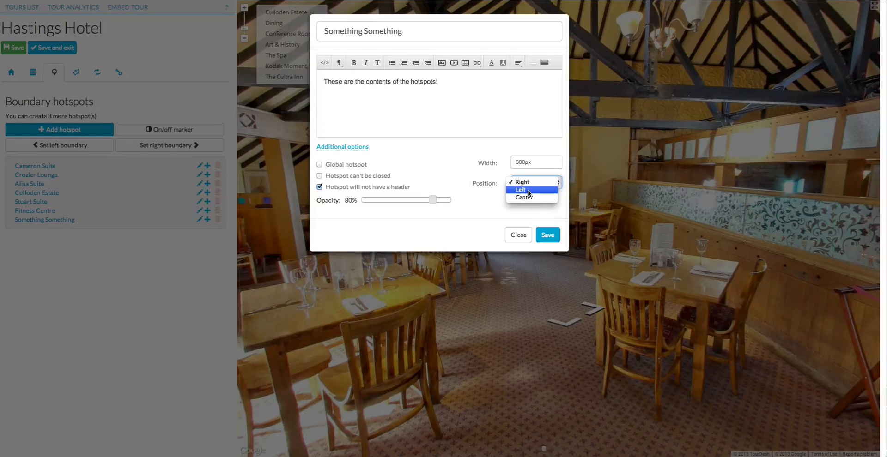
click(529, 193)
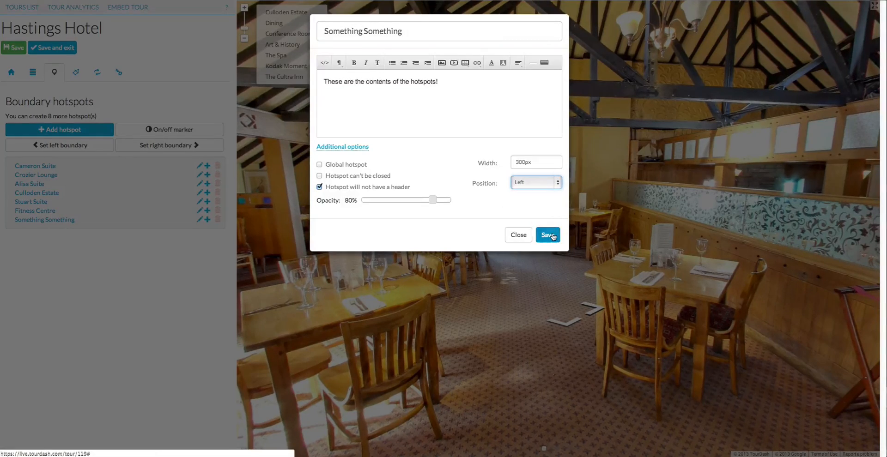
click(548, 236)
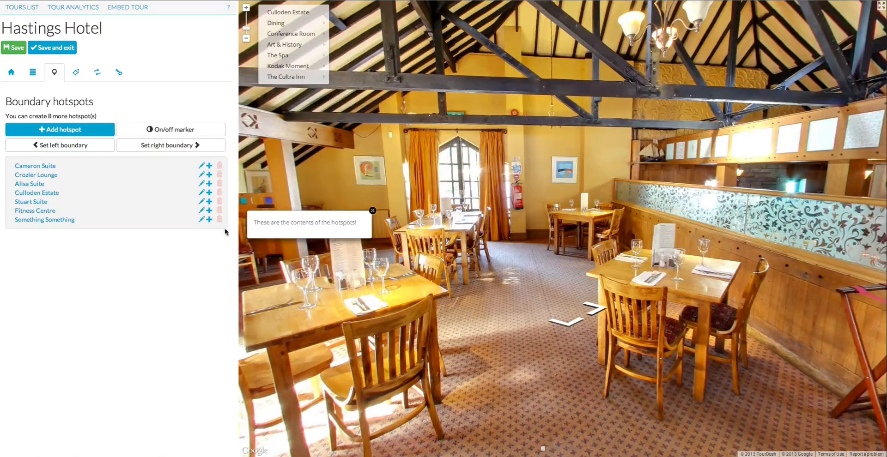
Give the Something Something hotspot its header back and set its opacity to 100%
click(202, 220)
click(351, 148)
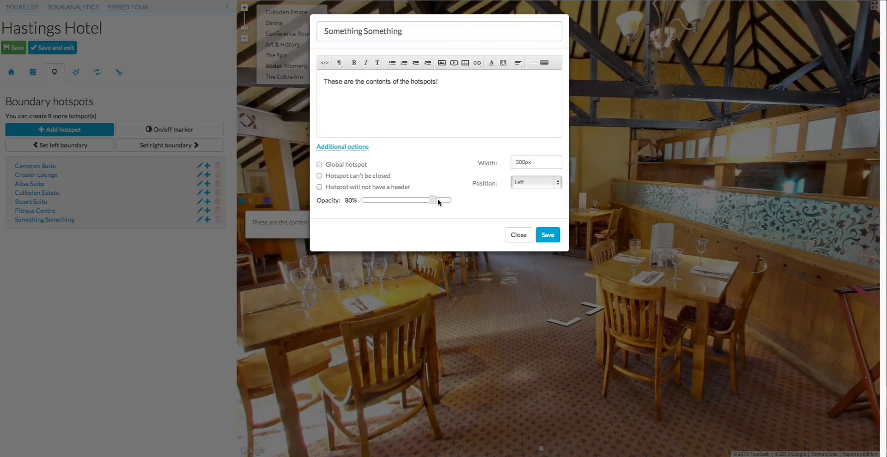
drag(439, 203, 458, 202)
Set the hotspot's position to Right and its width to 25%, and save it
click(538, 181)
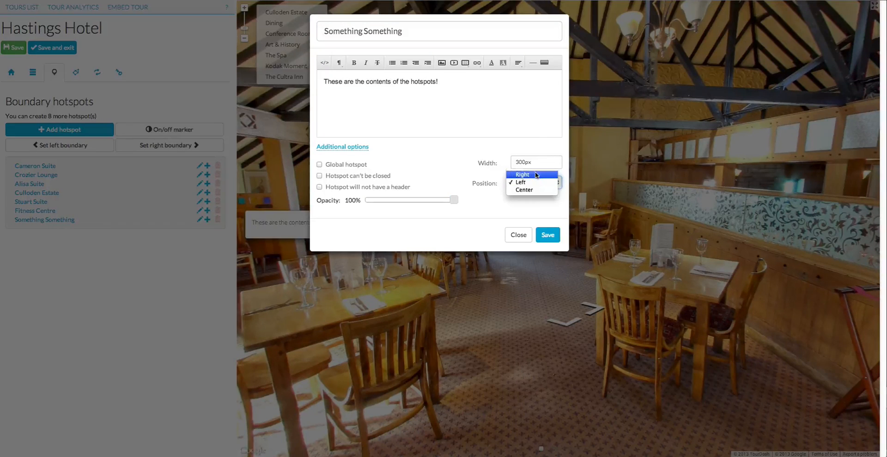
click(536, 174)
double_click(531, 162)
text(25%)
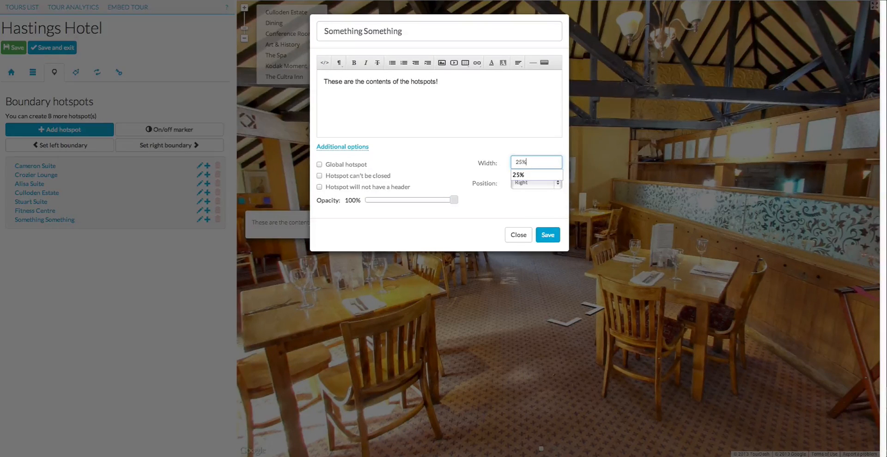
click(548, 235)
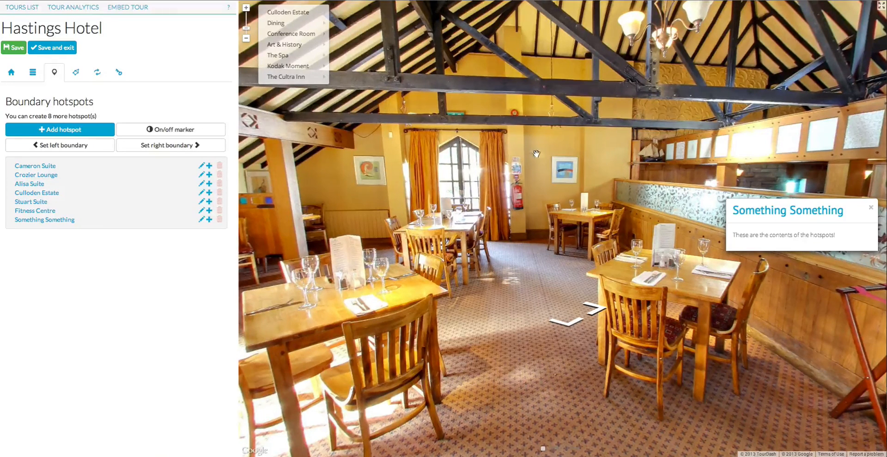
Move to the neighbouring panorama beside the glass partition, add another view to the Something Something hotspot and select that view
drag(465, 170, 495, 171)
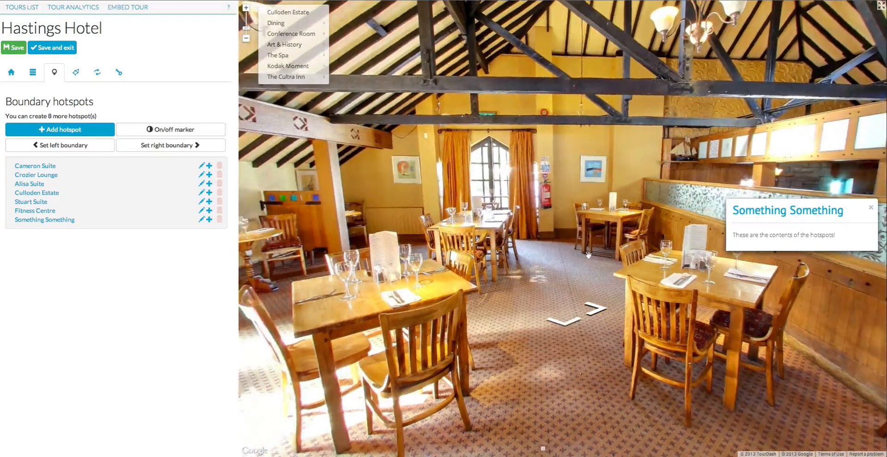
click(569, 328)
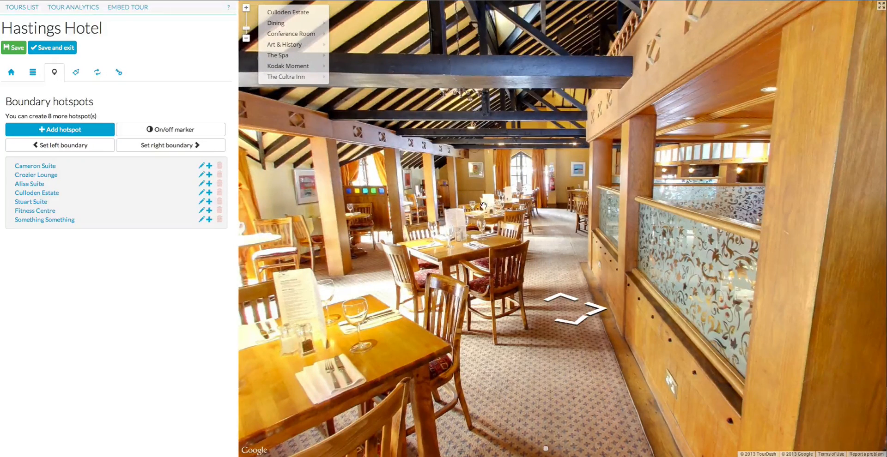
click(209, 220)
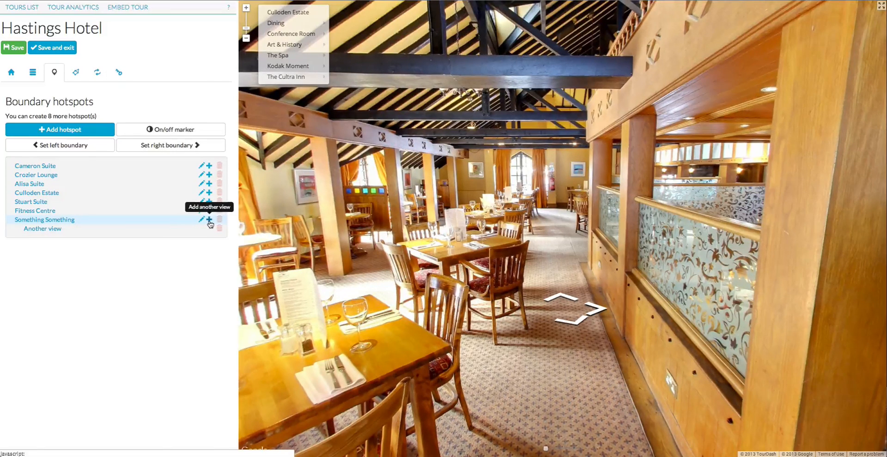
click(56, 231)
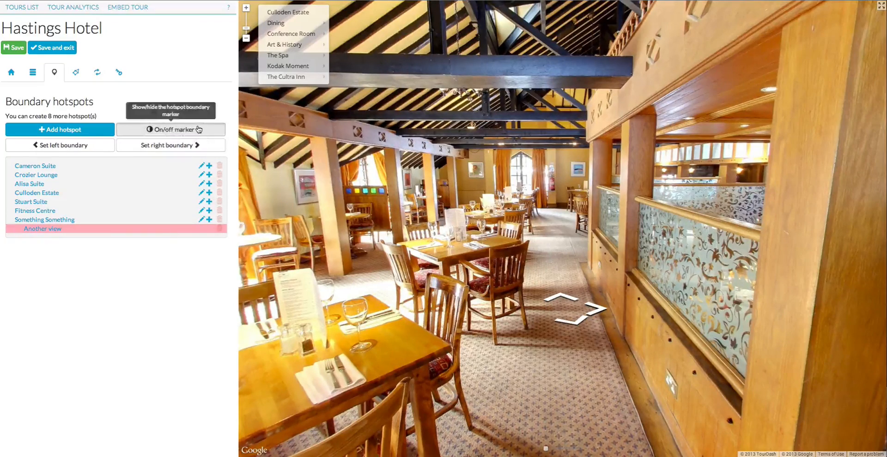
With the boundary marker shown, set the added view's right boundary at the glass partition and its left boundary across the dining tables
click(201, 140)
drag(456, 205, 428, 216)
click(167, 143)
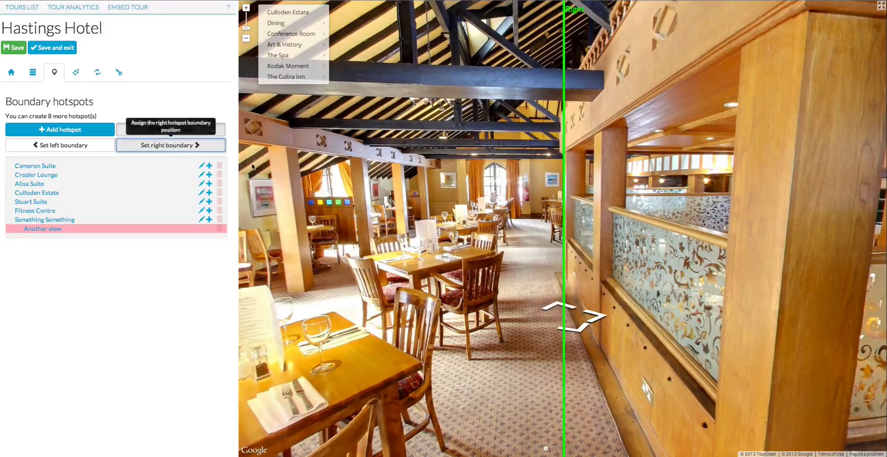
drag(339, 185, 443, 198)
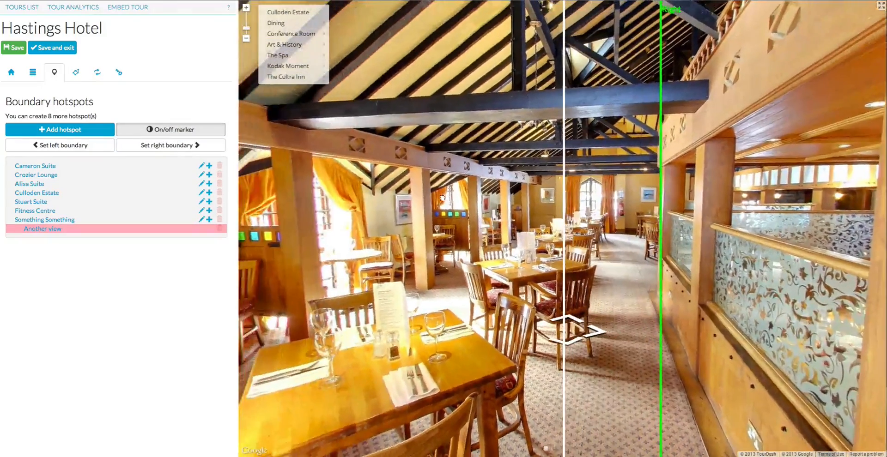
click(83, 145)
drag(458, 183, 420, 178)
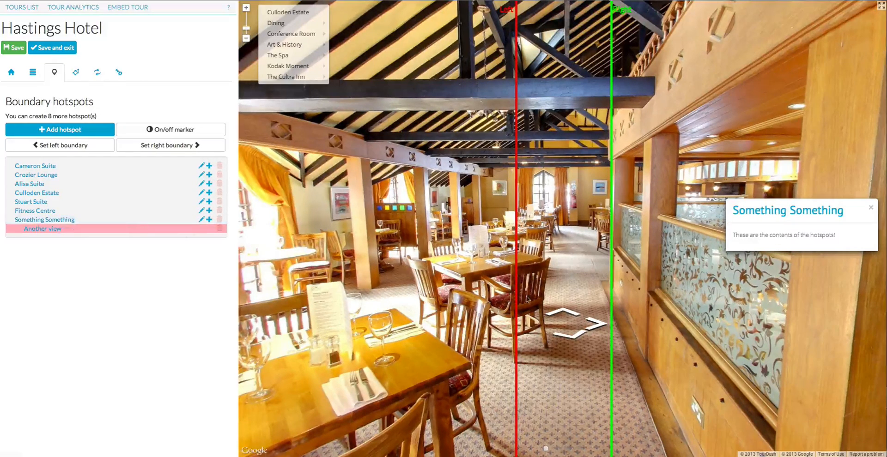
Walk through the adjoining dining room panoramas to check where the Something Something hotspot appears
click(572, 338)
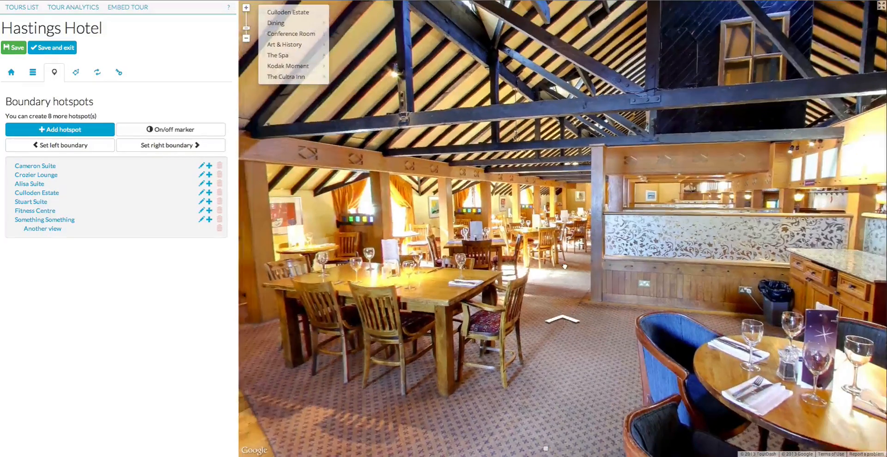
click(573, 327)
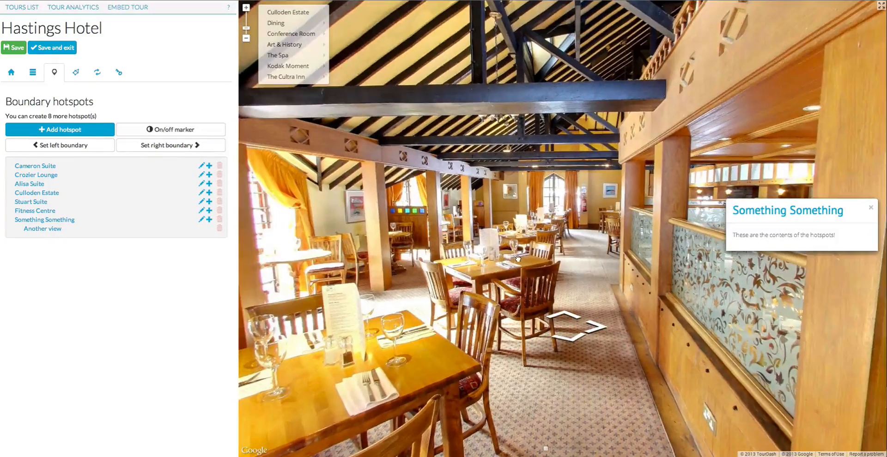
click(567, 317)
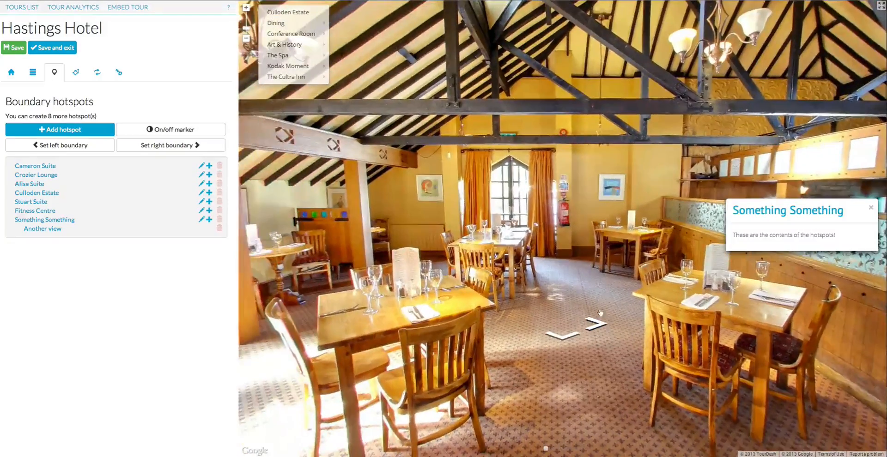
drag(638, 280, 652, 262)
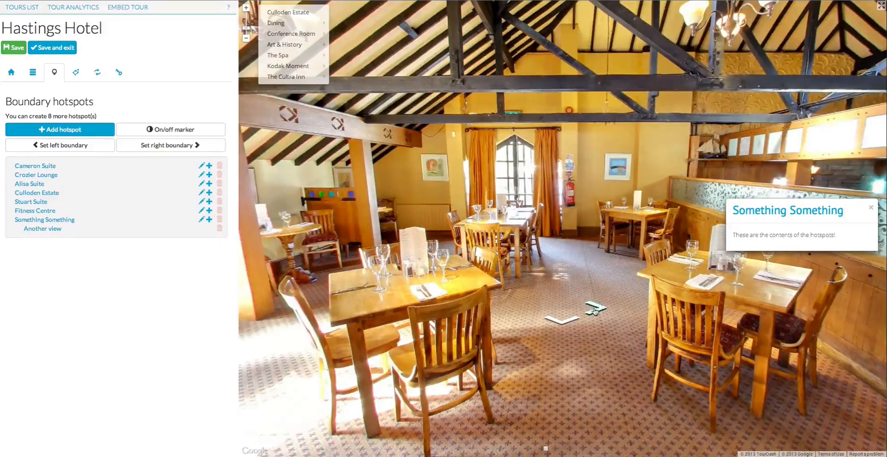
Move to the tiled area by the steps, add another view to the Something Something hotspot and select it
click(594, 312)
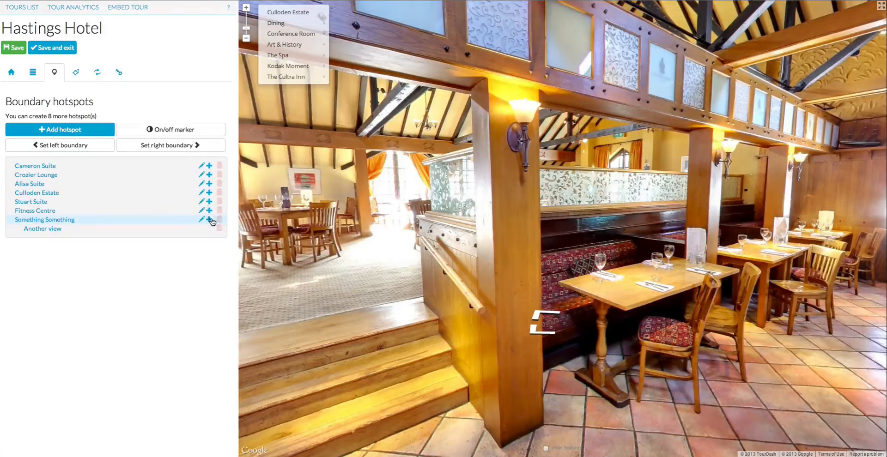
click(210, 220)
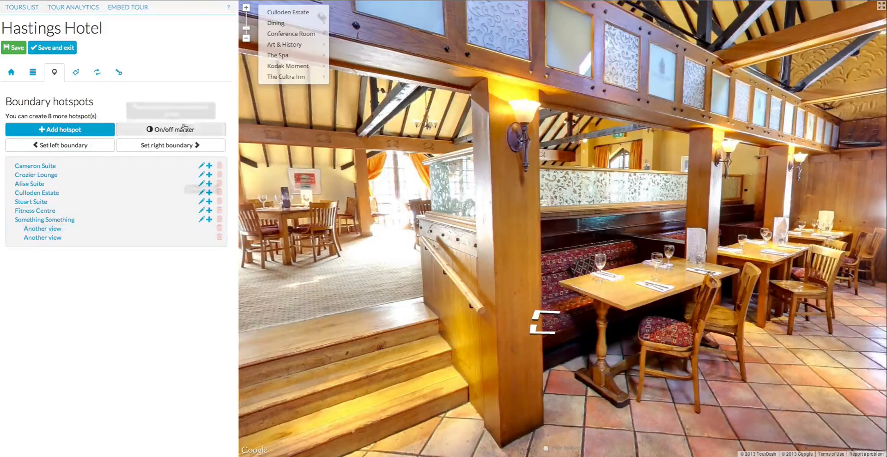
click(45, 238)
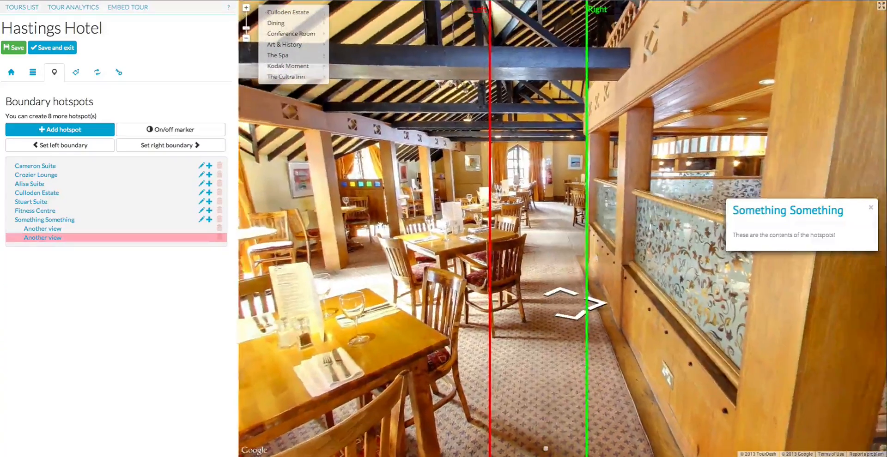
click(52, 230)
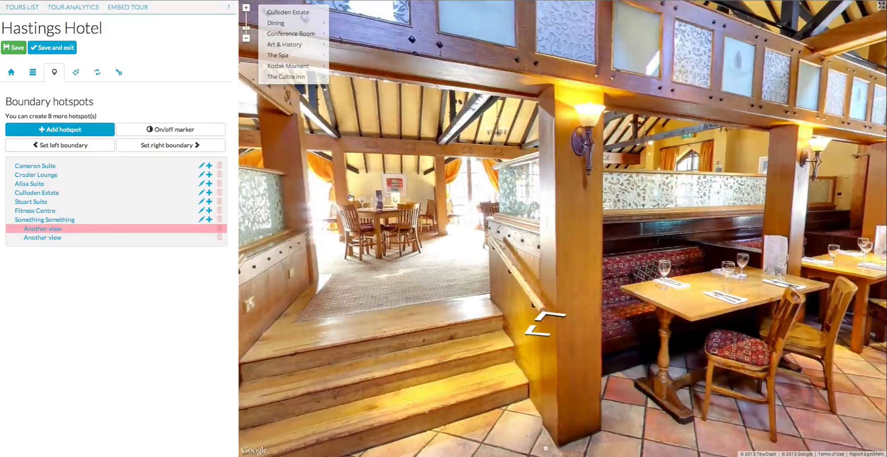
Set this view's right boundary at the table by the red bench and its left boundary beside the steps' handrail, using the boundary marker
click(179, 130)
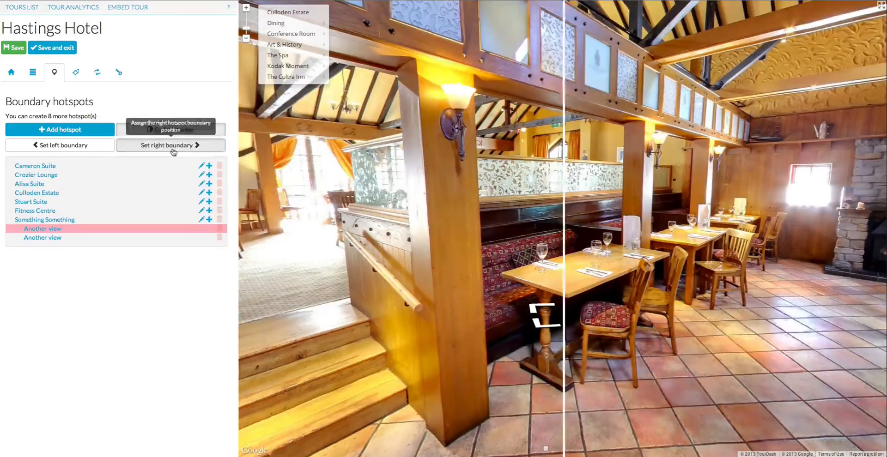
click(171, 145)
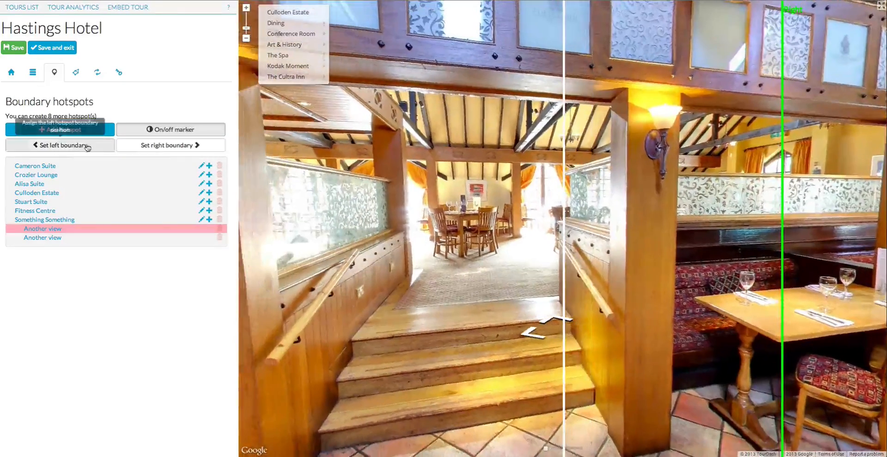
click(61, 145)
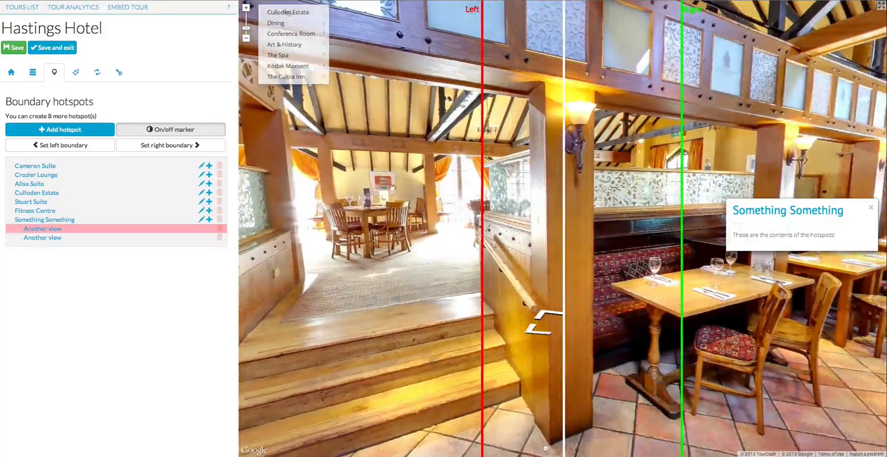
click(167, 129)
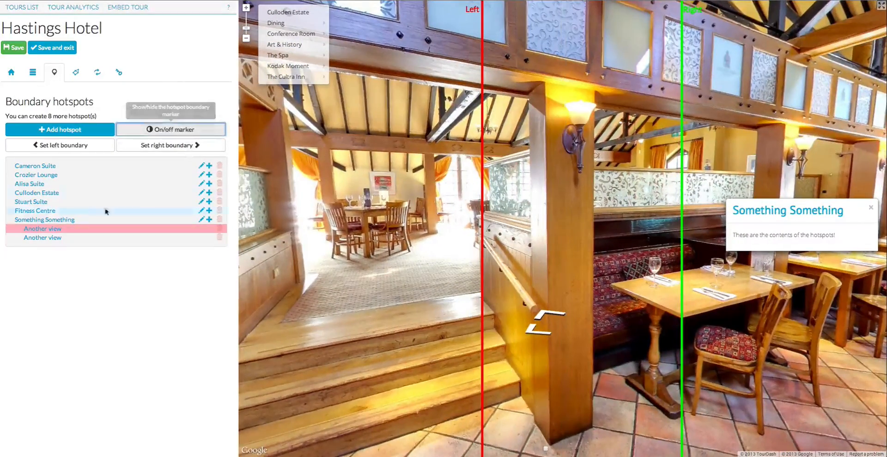